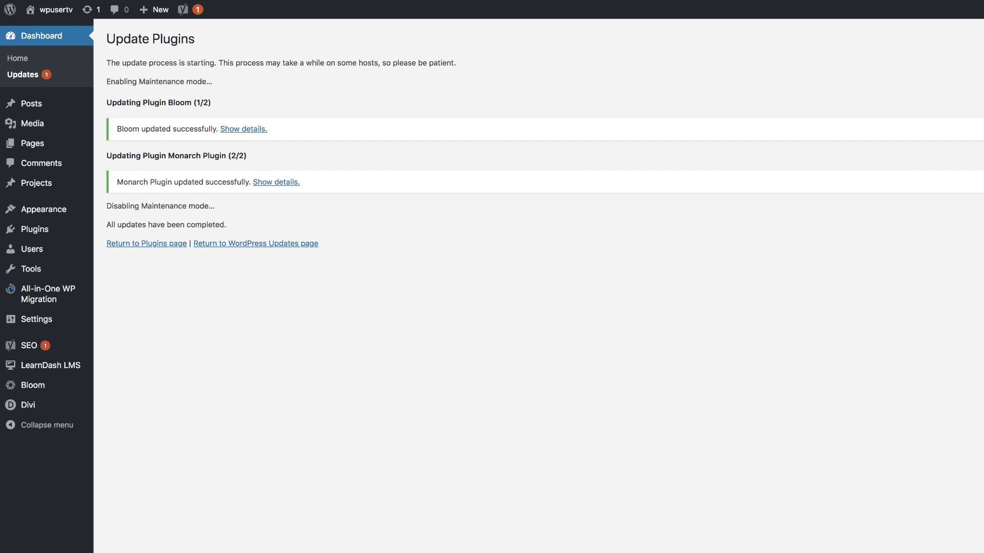
Return to the WordPress Updates page after the Bloom and Monarch plugin updates
{"action": "left_click", "coordinate": [23, 75]}
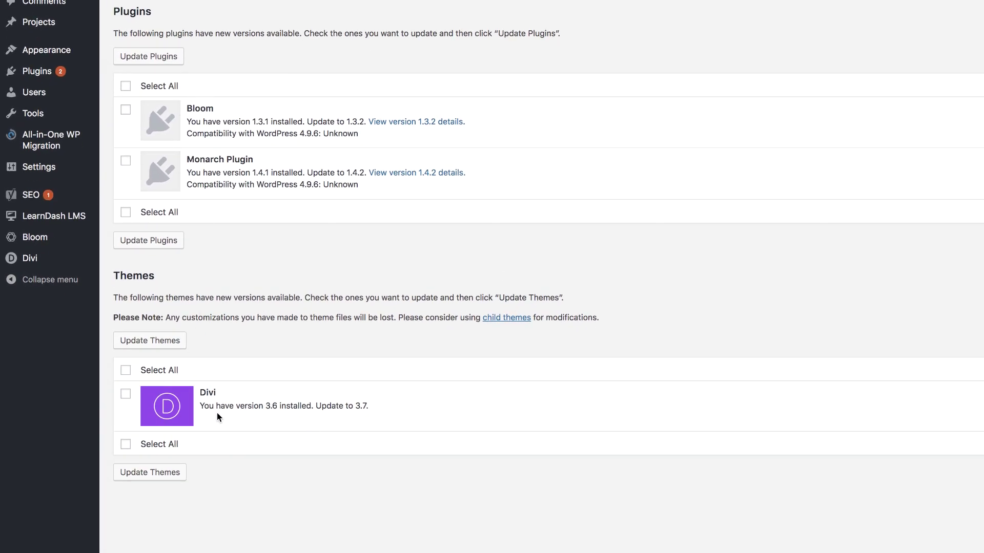
Select the Divi theme and run Update Themes until all updates complete
{"action": "left_click", "coordinate": [125, 370]}
{"action": "left_click", "coordinate": [158, 345]}
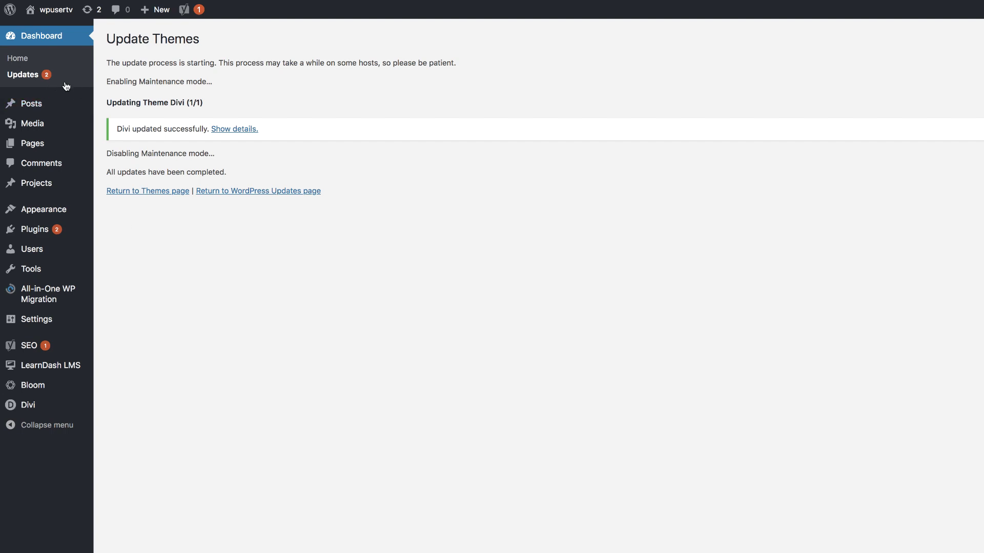
{"action": "mouse_move", "coordinate": [54, 14]}
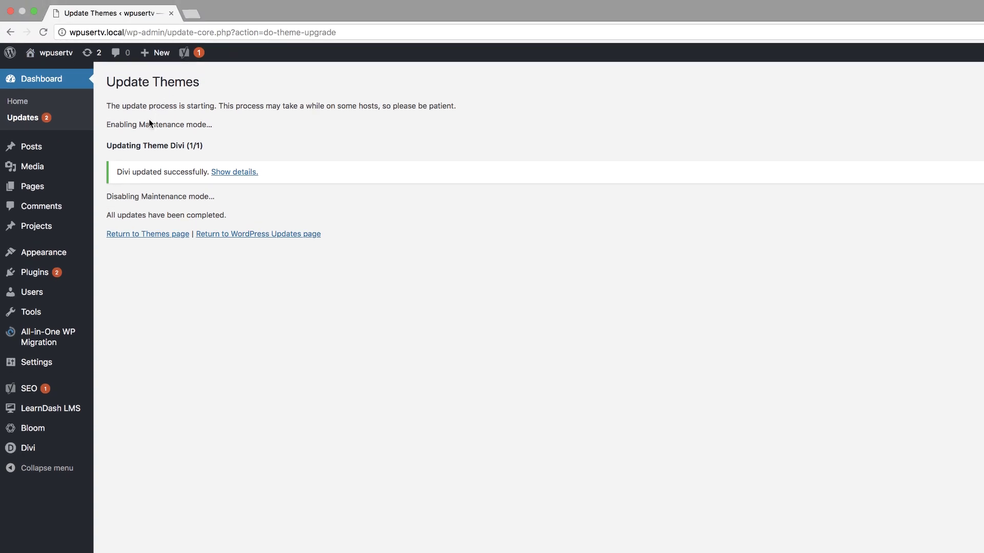
Start a new page from Pages > Add New
{"action": "mouse_move", "coordinate": [66, 189]}
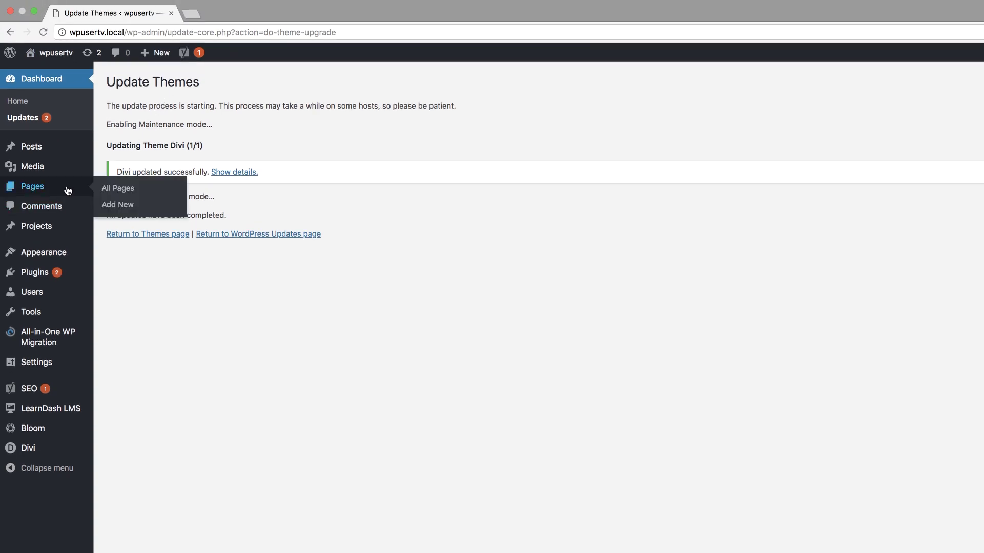
{"action": "left_click", "coordinate": [131, 206]}
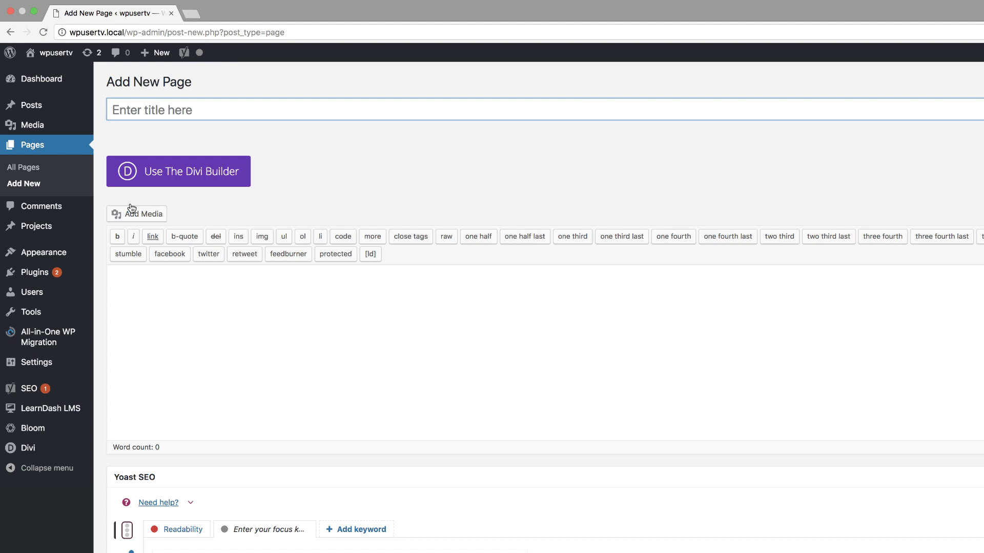
Title the page 'update' and switch it to the Divi Builder
{"action": "type", "text": "update"}
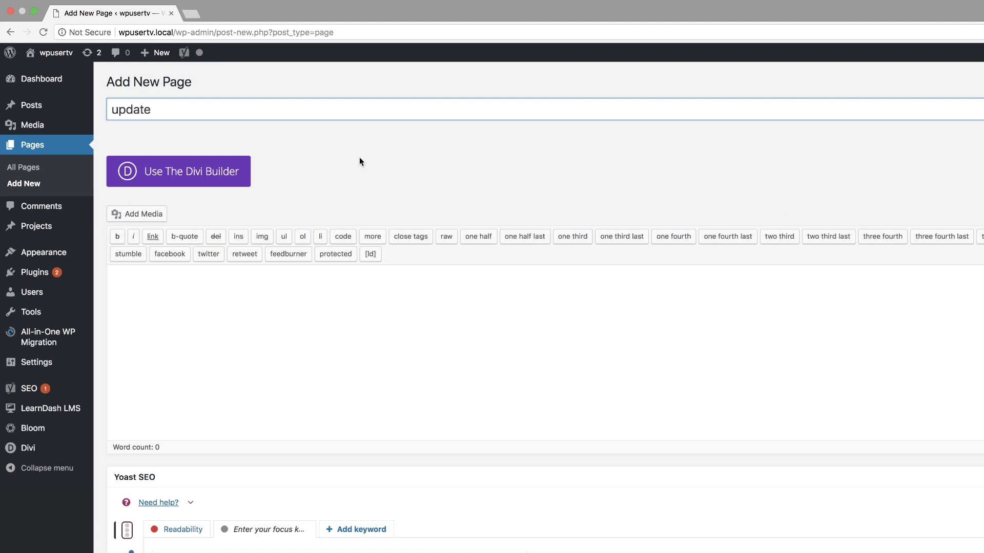
{"action": "left_click", "coordinate": [207, 178]}
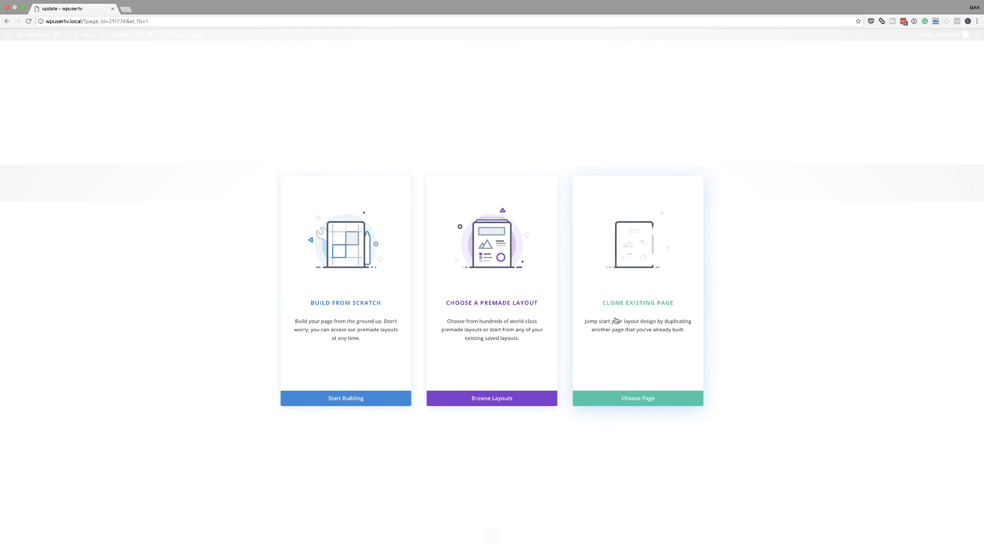
Apply the Coffee Shop landing page layout, delete the empty top section, and publish
{"action": "left_click", "coordinate": [494, 399]}
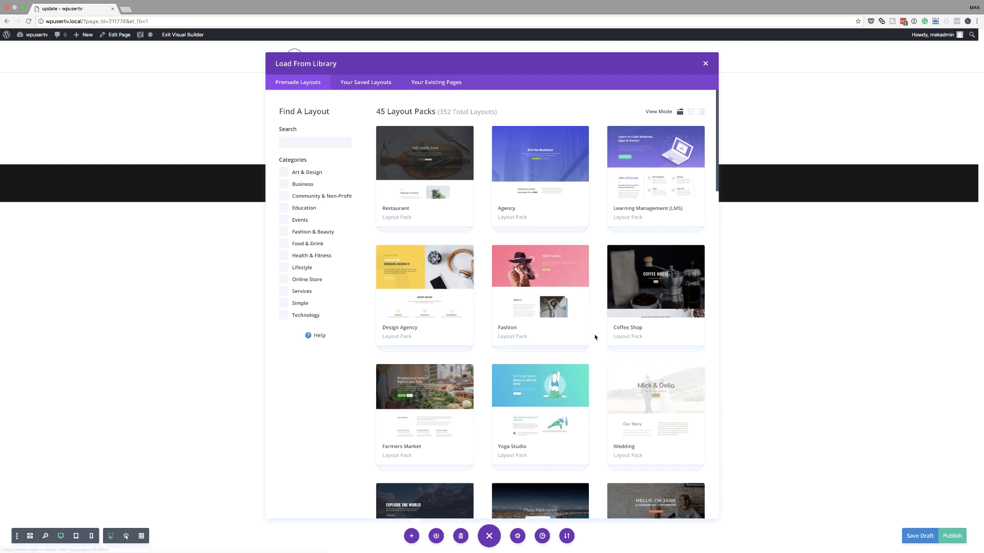
{"action": "scroll", "coordinate": [615, 318], "scroll_direction": "down", "scroll_amount": 1}
{"action": "left_click", "coordinate": [650, 299]}
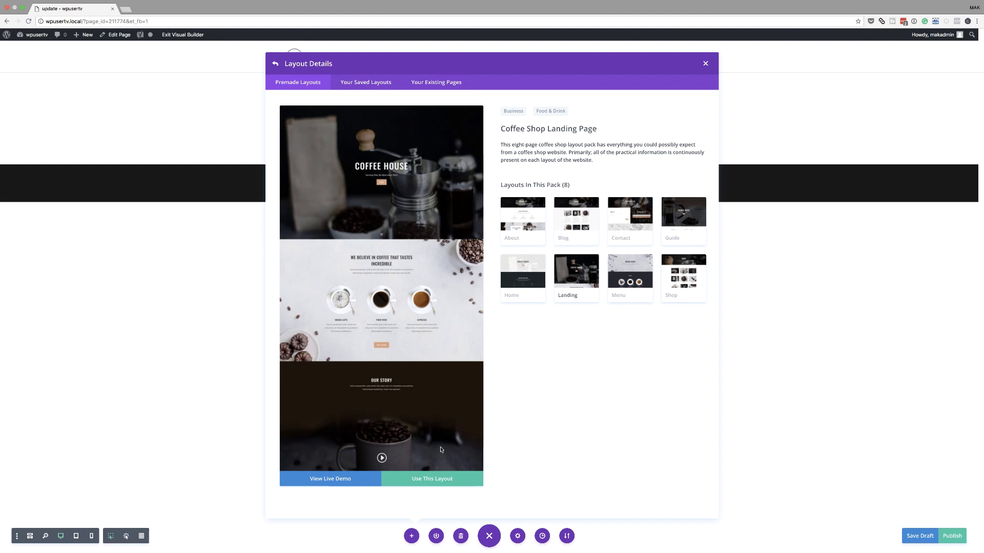
{"action": "left_click", "coordinate": [432, 480]}
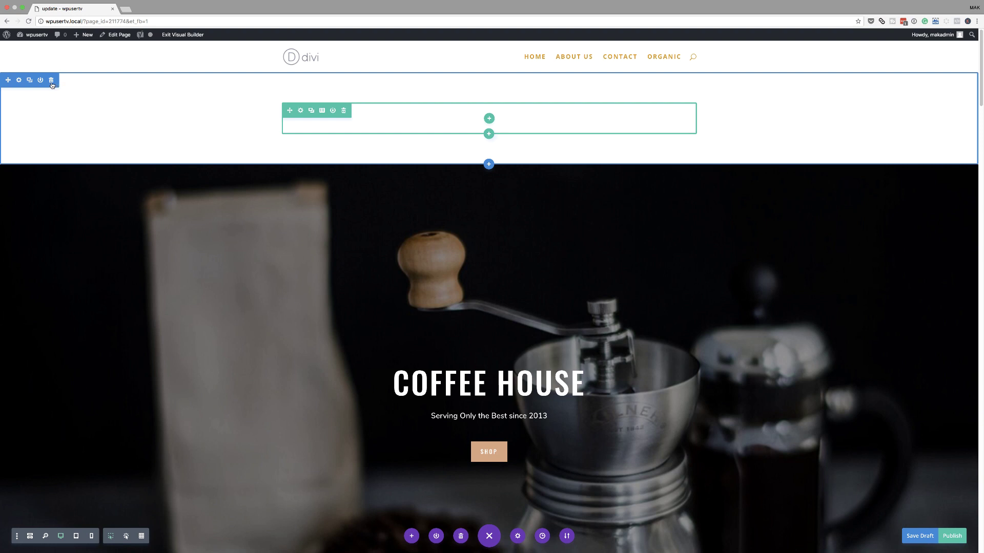
{"action": "left_click", "coordinate": [51, 80]}
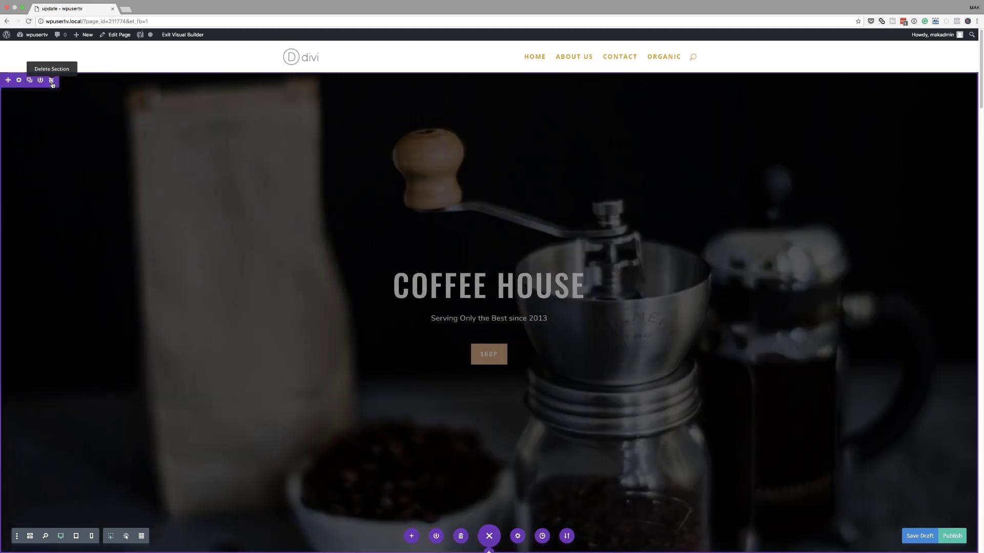
{"action": "left_click", "coordinate": [958, 536]}
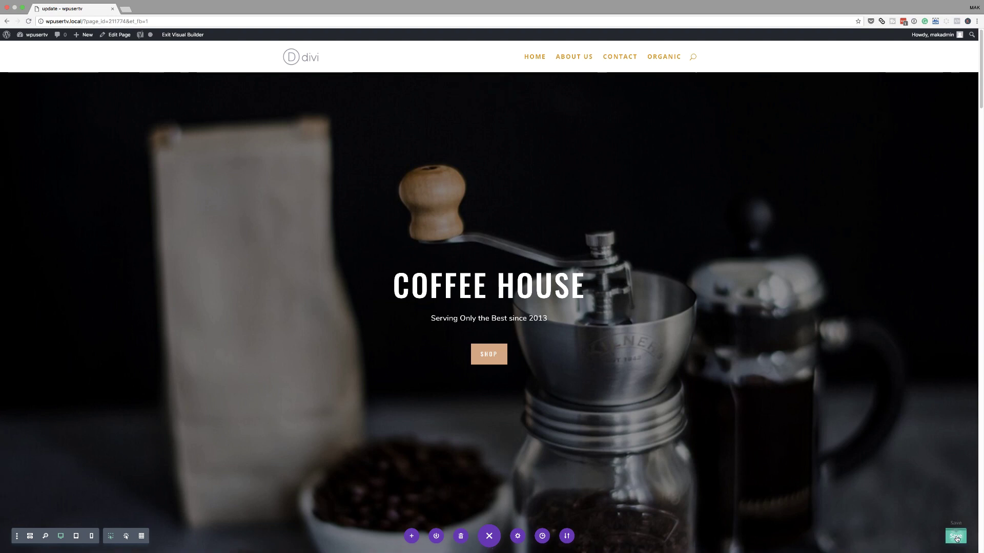
Save the page, exit the Visual Builder and scroll through the live Coffee House page
{"action": "left_click", "coordinate": [956, 536]}
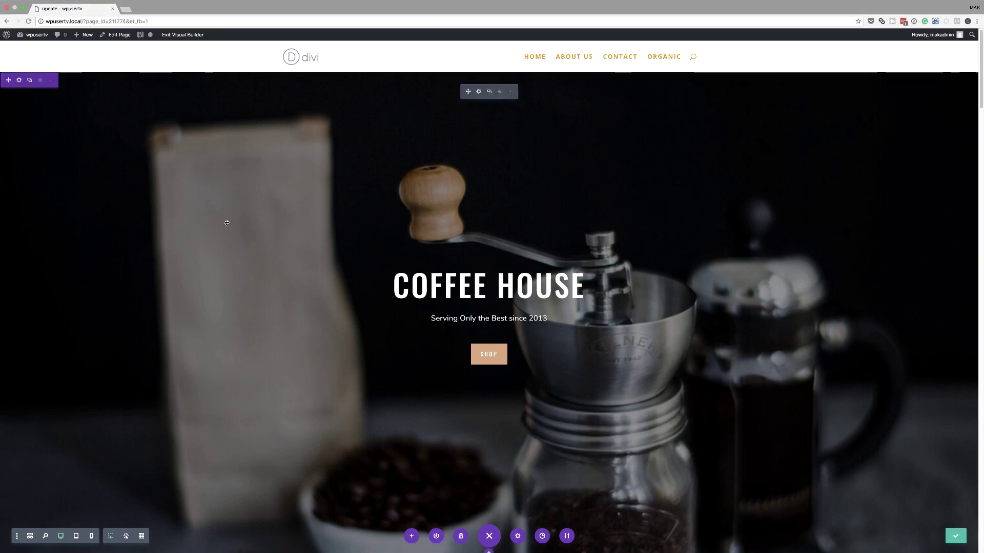
{"action": "left_click", "coordinate": [180, 34]}
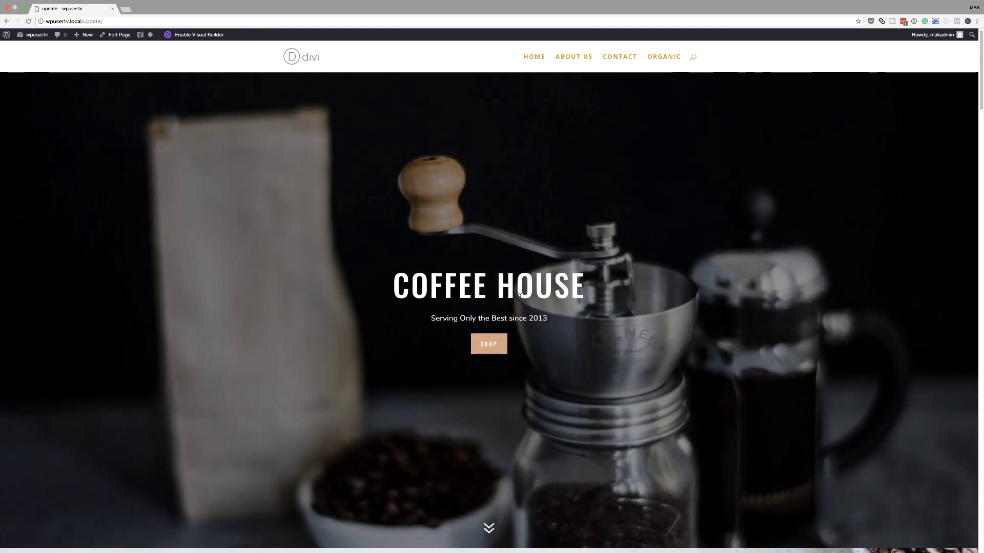
{"action": "scroll", "coordinate": [520, 295], "scroll_direction": "down", "scroll_amount": 15}
{"action": "scroll", "coordinate": [520, 296], "scroll_direction": "up", "scroll_amount": 15}
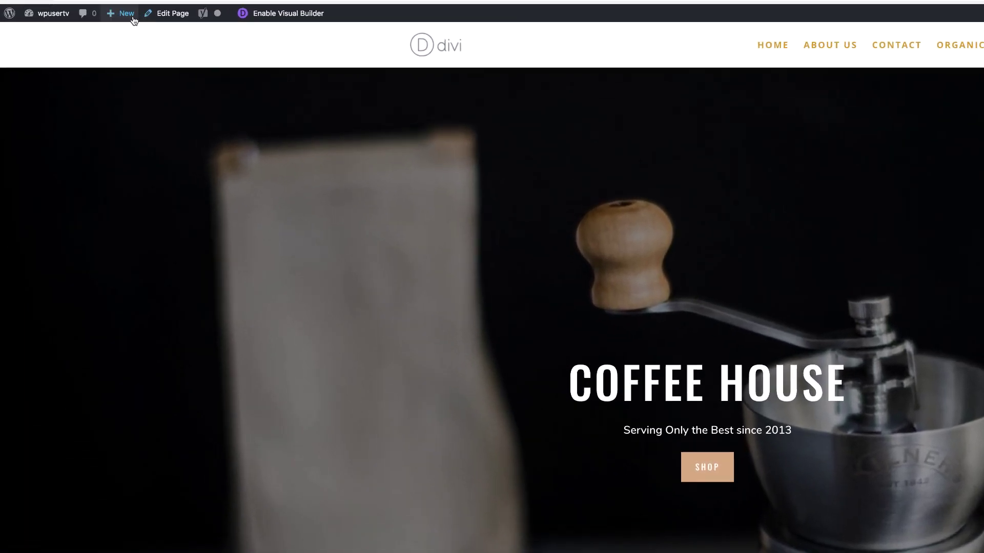
{"action": "mouse_move", "coordinate": [85, 34]}
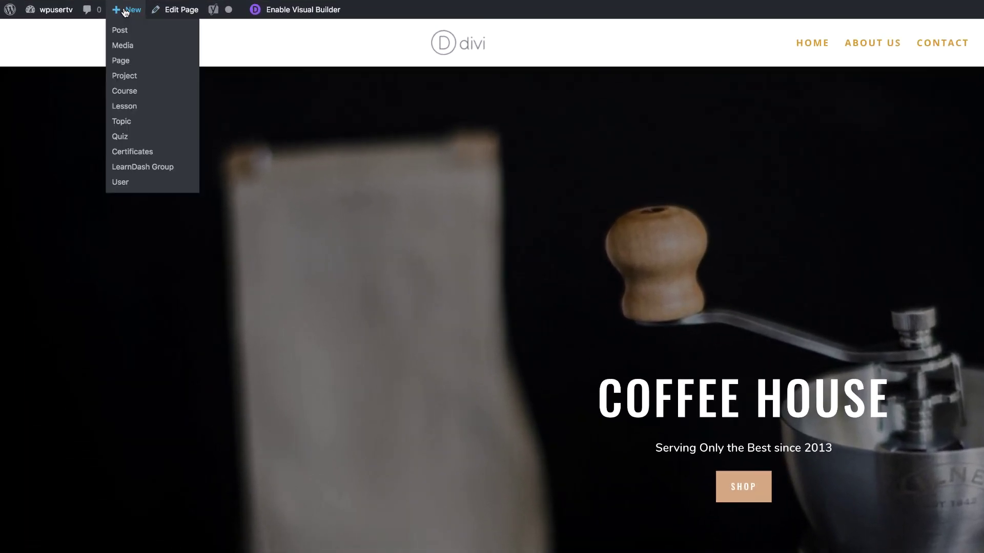
Create a new page titled 'update2' and switch it to the Divi Builder
{"action": "left_click", "coordinate": [121, 61]}
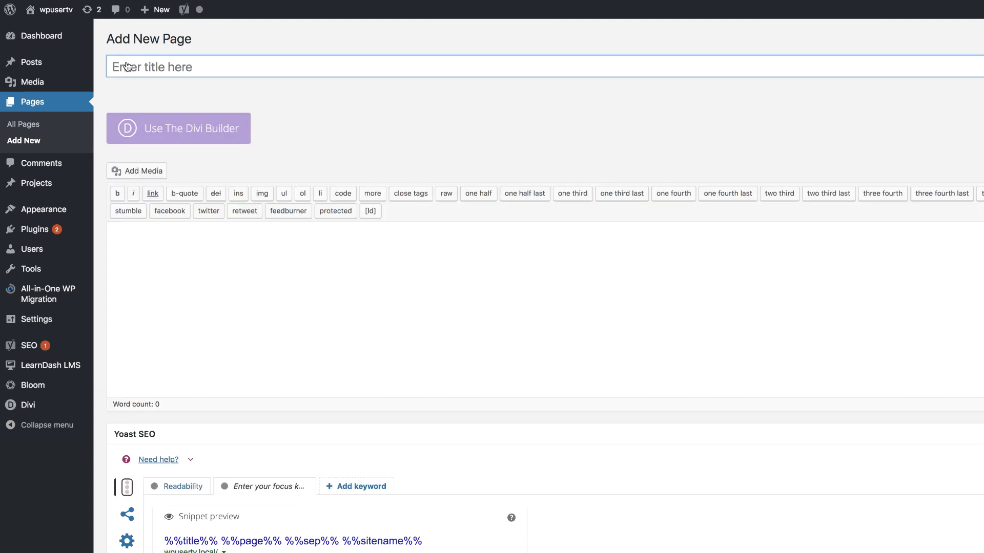
{"action": "type", "text": "update2"}
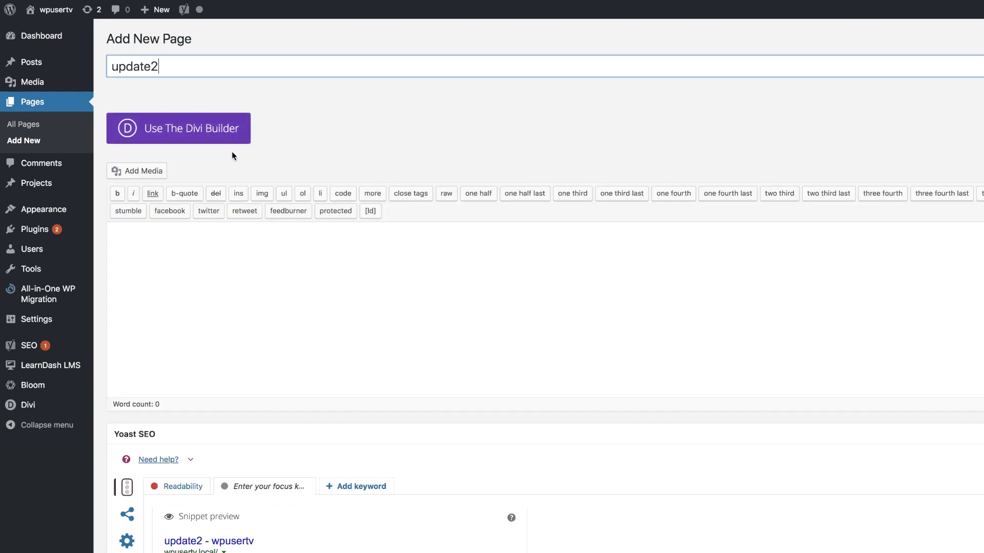
{"action": "left_click", "coordinate": [218, 134]}
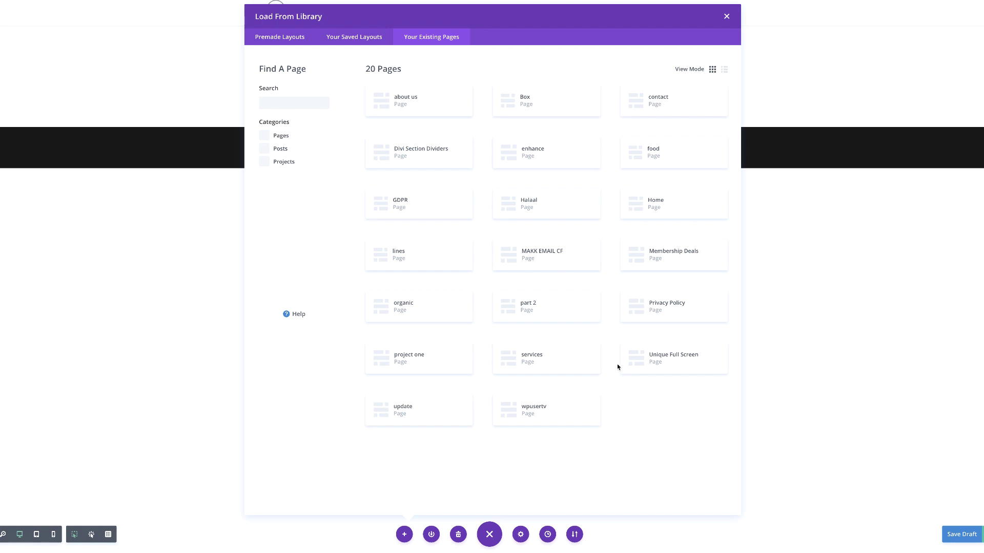
Clone the 'update' page's layout into update2
{"action": "left_click", "coordinate": [426, 411]}
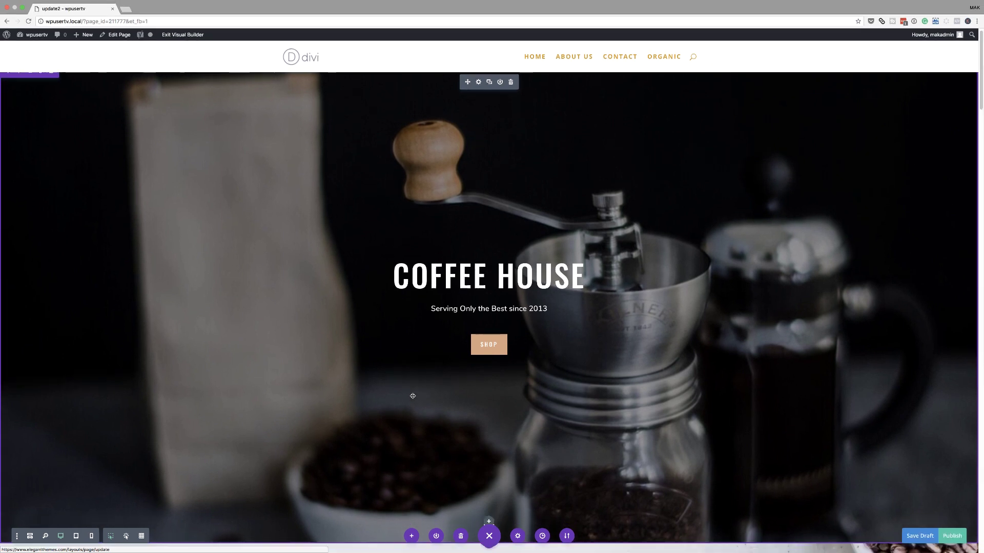
{"action": "scroll", "coordinate": [412, 396], "scroll_direction": "down", "scroll_amount": 5}
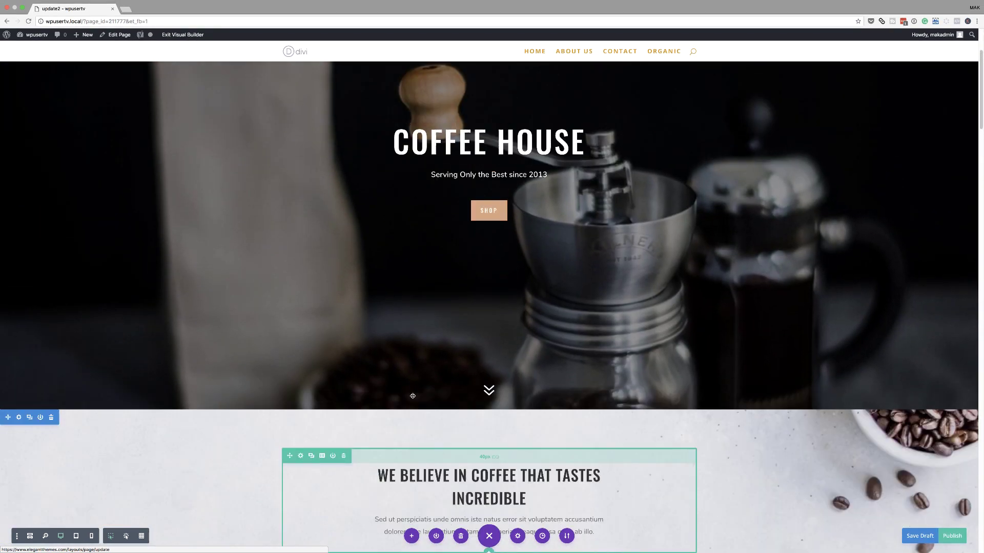
{"action": "scroll", "coordinate": [412, 396], "scroll_direction": "up", "scroll_amount": 3}
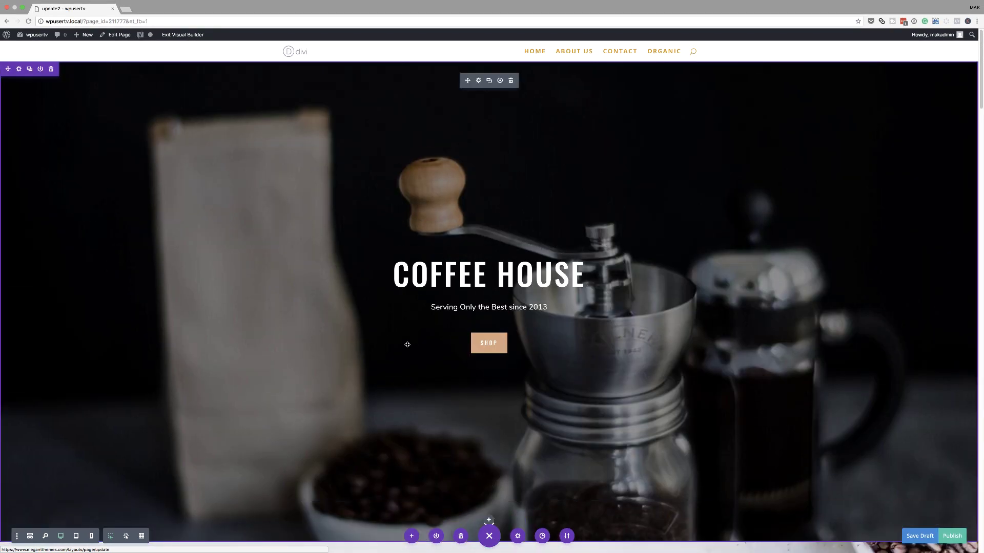
Delete the Coffee House hero, three-photo, Latest From Our Blog and Come On In sections
{"action": "left_click", "coordinate": [52, 69]}
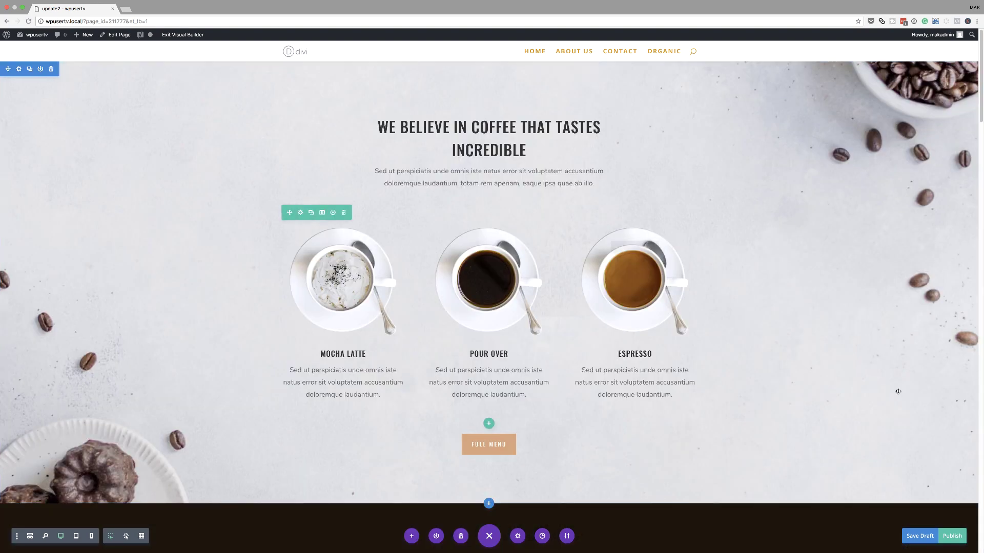
{"action": "scroll", "coordinate": [758, 362], "scroll_direction": "down", "scroll_amount": 15}
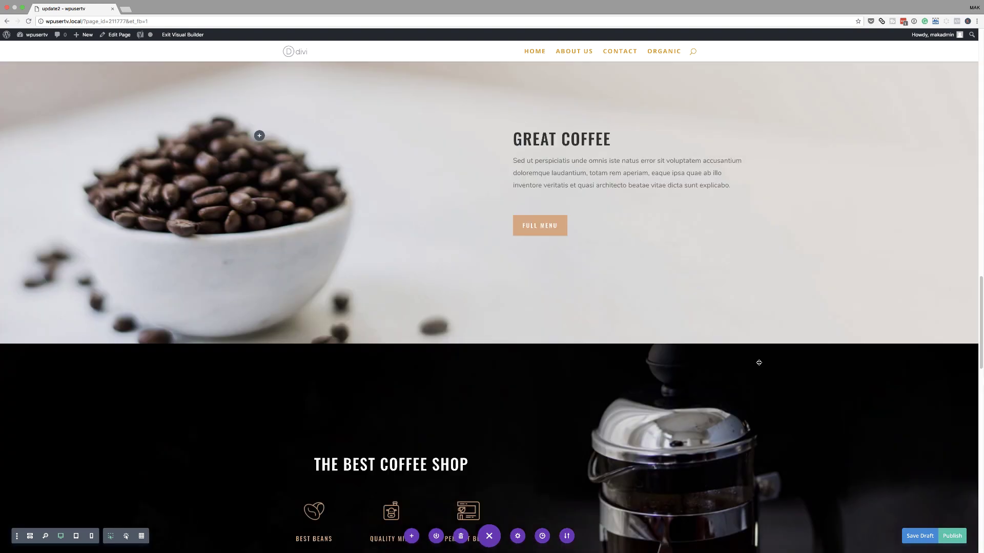
{"action": "scroll", "coordinate": [759, 362], "scroll_direction": "down", "scroll_amount": 10}
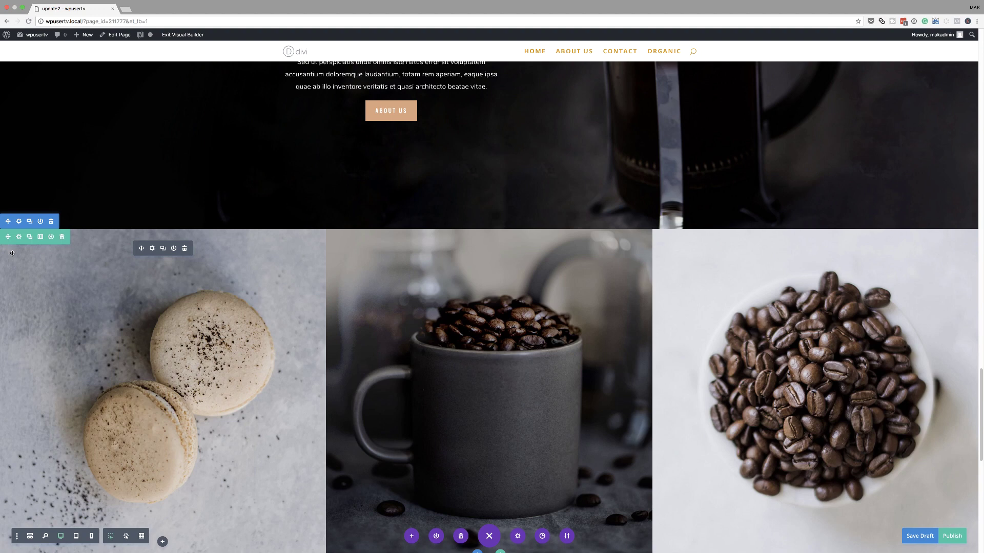
{"action": "left_click", "coordinate": [52, 222]}
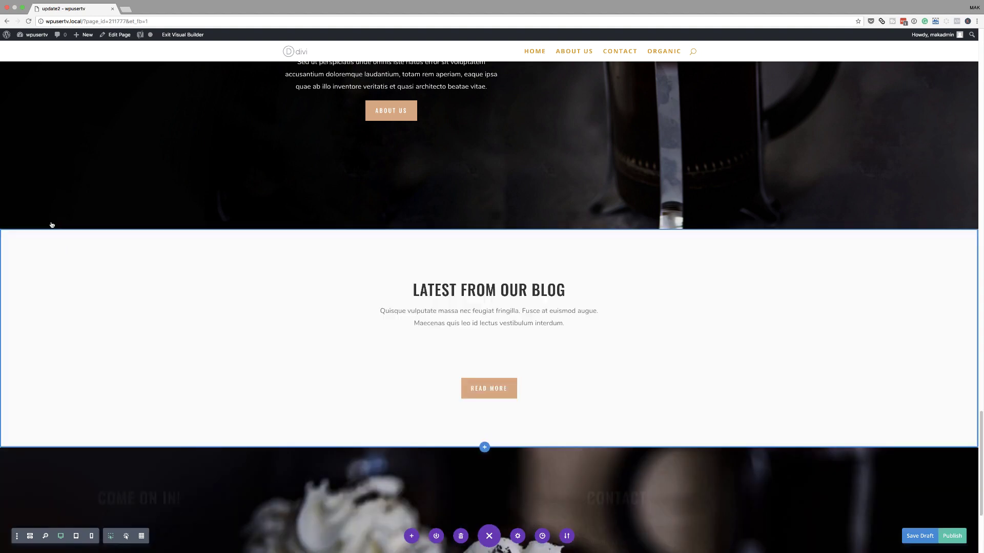
{"action": "scroll", "coordinate": [51, 215], "scroll_direction": "down", "scroll_amount": 3}
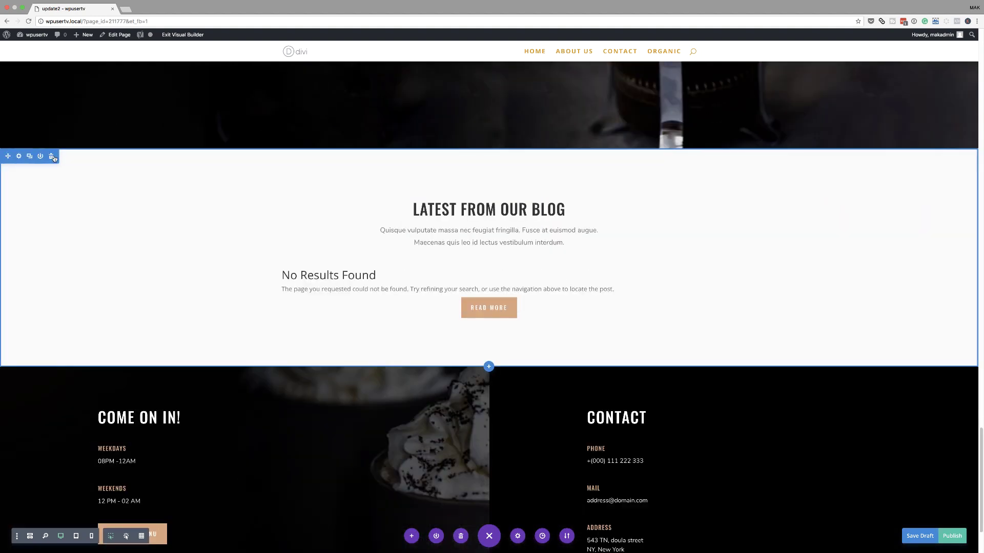
{"action": "left_click", "coordinate": [52, 156]}
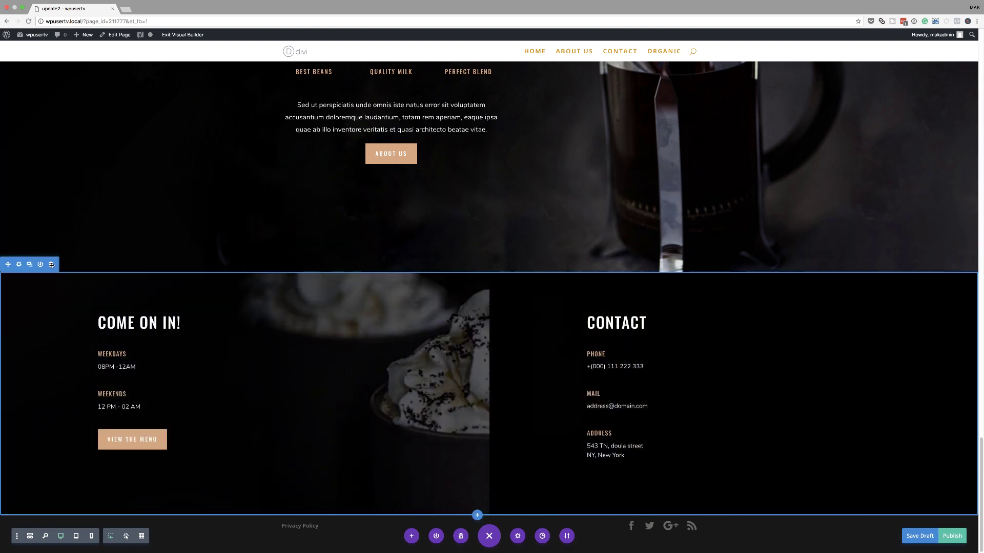
{"action": "left_click", "coordinate": [51, 264]}
Start editing the main heading text
{"action": "scroll", "coordinate": [516, 382], "scroll_direction": "up", "scroll_amount": 10}
{"action": "mouse_move", "coordinate": [516, 381]}
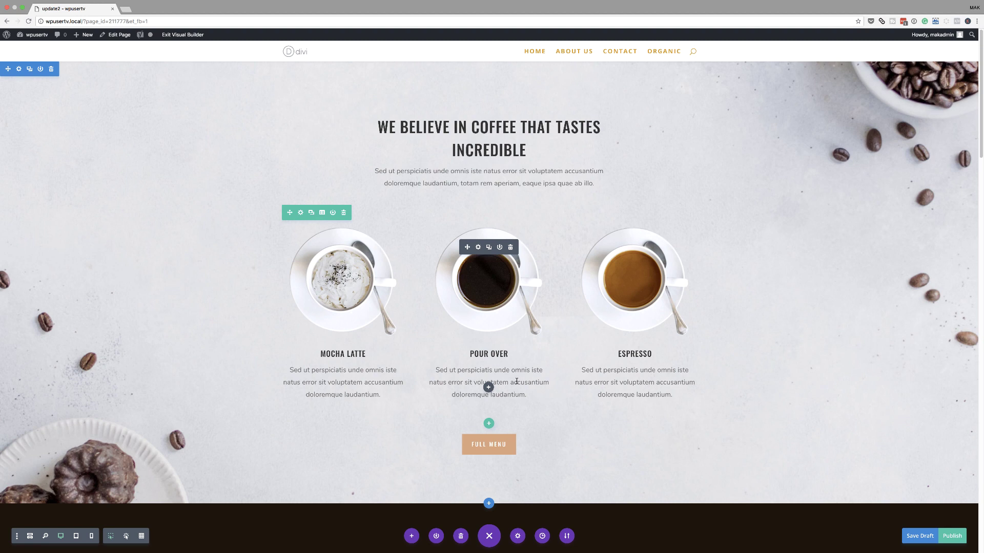
{"action": "mouse_move", "coordinate": [487, 151]}
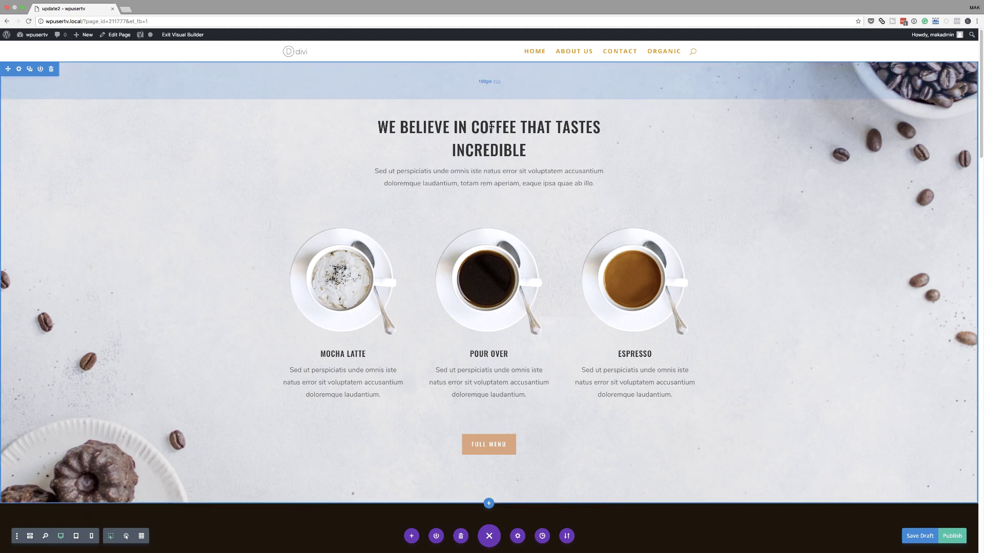
{"action": "left_click", "coordinate": [388, 126]}
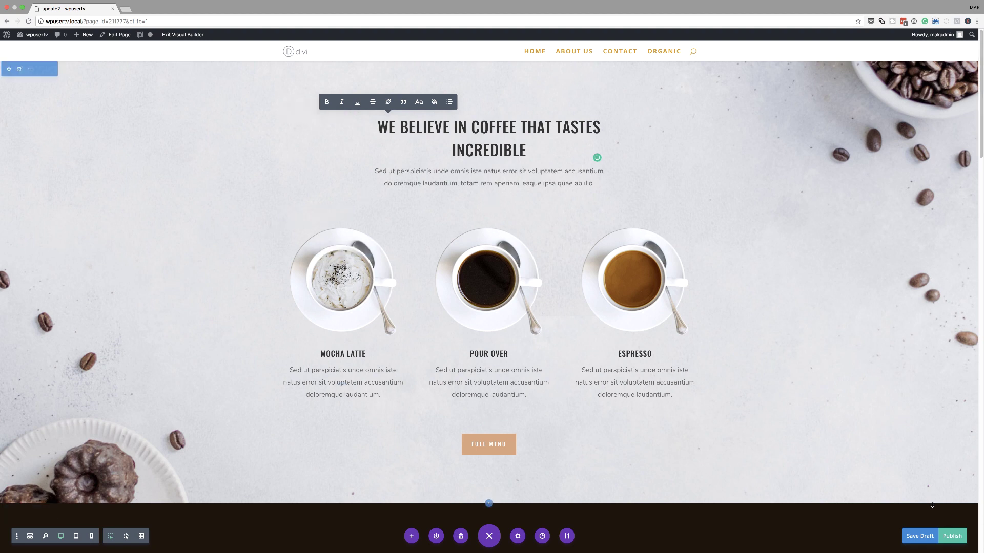
Publish update2, then start a page titled 'new page' using the Divi Builder
{"action": "left_click", "coordinate": [952, 537]}
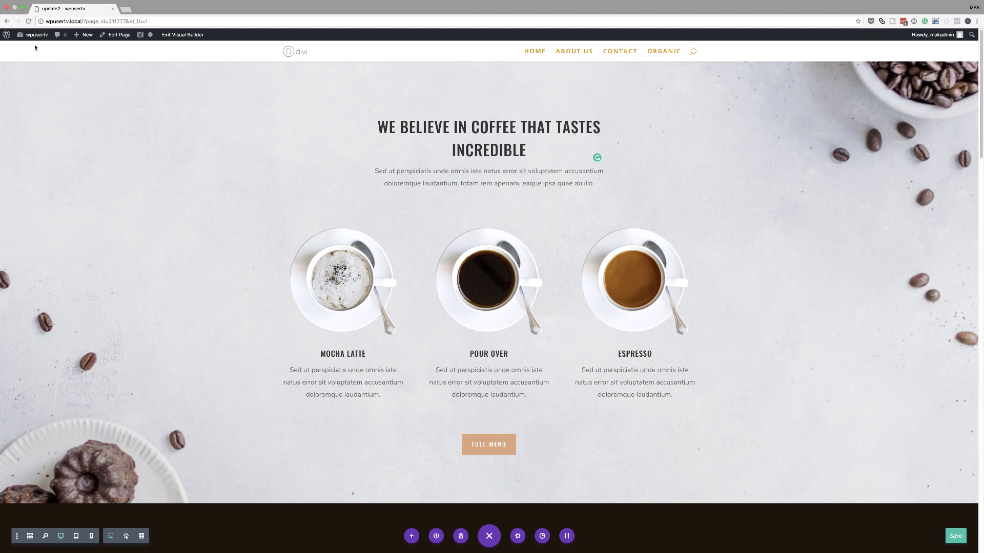
{"action": "mouse_move", "coordinate": [79, 35]}
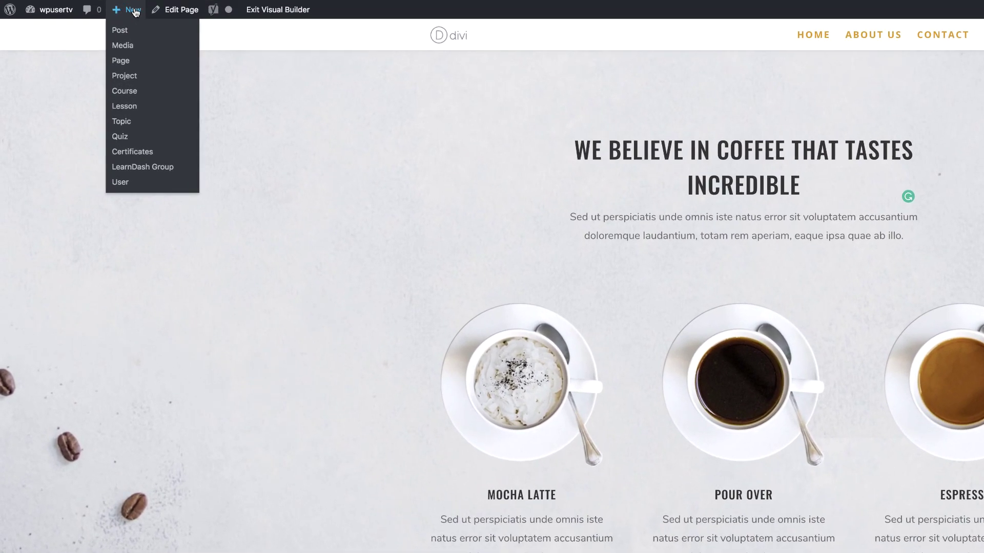
{"action": "left_click", "coordinate": [125, 61]}
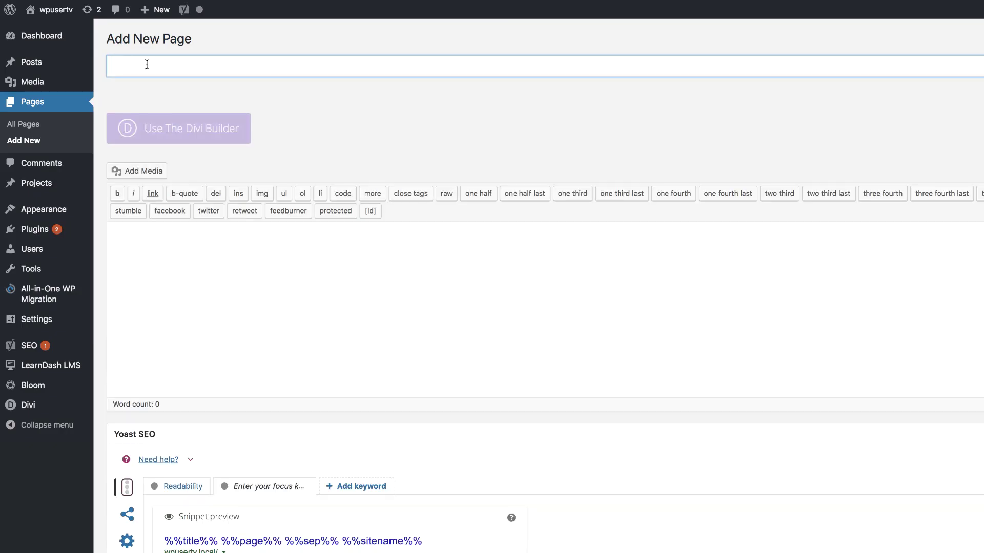
{"action": "type", "text": "new page"}
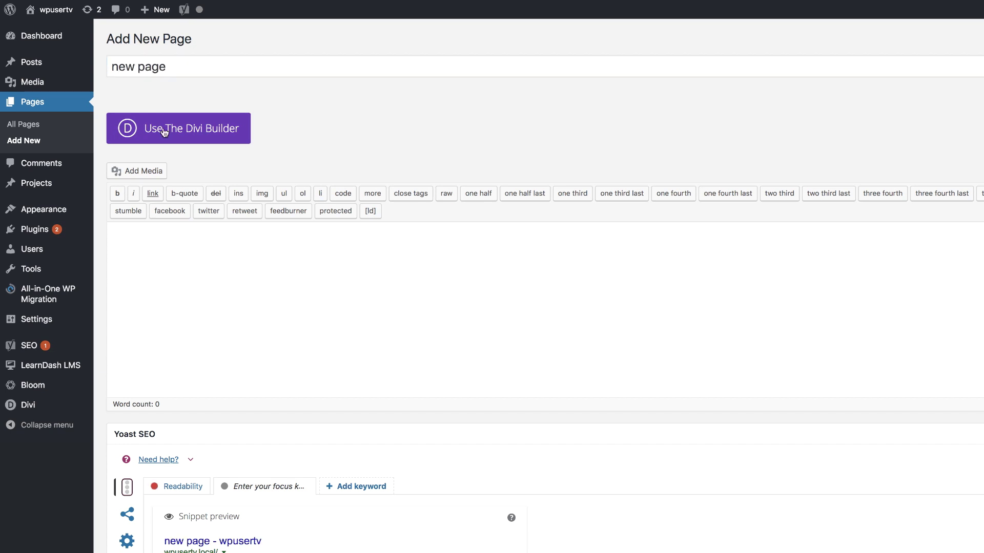
{"action": "left_click", "coordinate": [165, 132]}
Open the page in the Visual Builder from scratch and insert a single-column row
{"action": "left_click", "coordinate": [356, 140]}
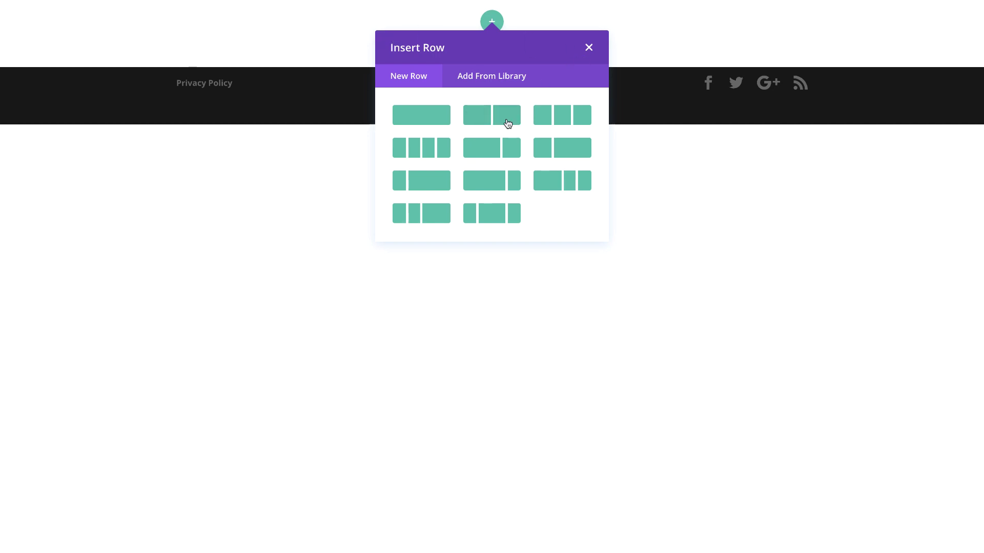
{"action": "left_click", "coordinate": [439, 122]}
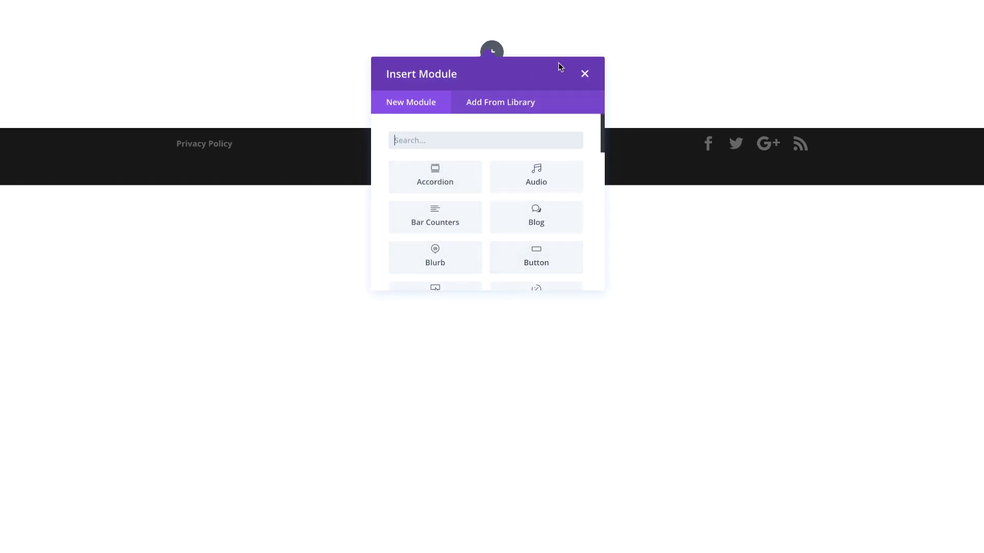
Dismiss the module choices, browse the Premade Layouts grid, and close the library without loading a layout
{"action": "left_click", "coordinate": [586, 76]}
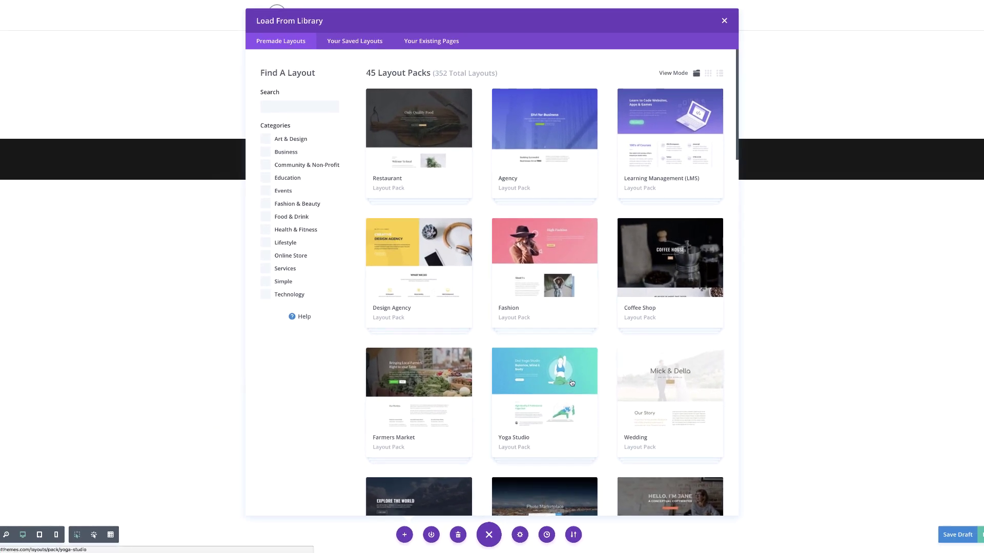
{"action": "scroll", "coordinate": [572, 383], "scroll_direction": "down", "scroll_amount": 20}
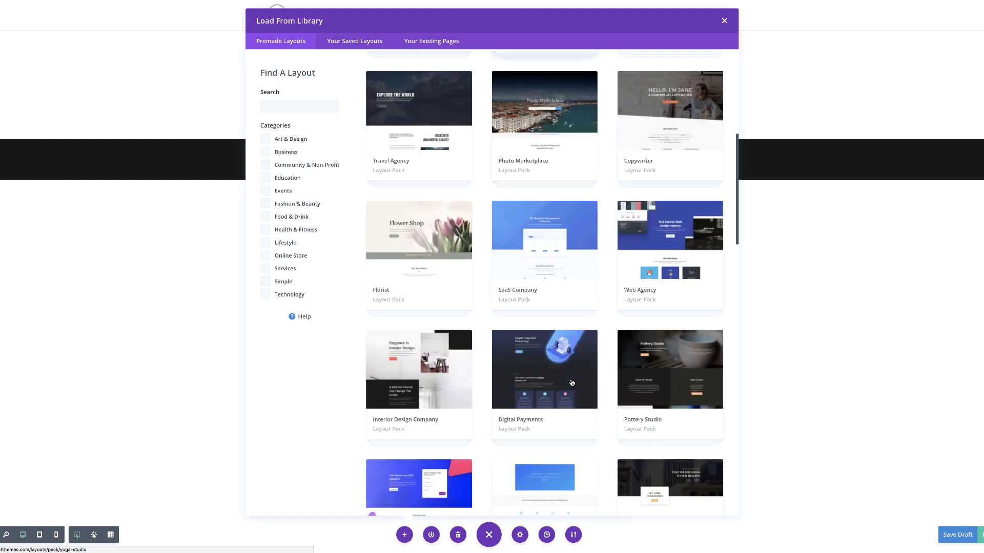
{"action": "scroll", "coordinate": [571, 383], "scroll_direction": "up", "scroll_amount": 8}
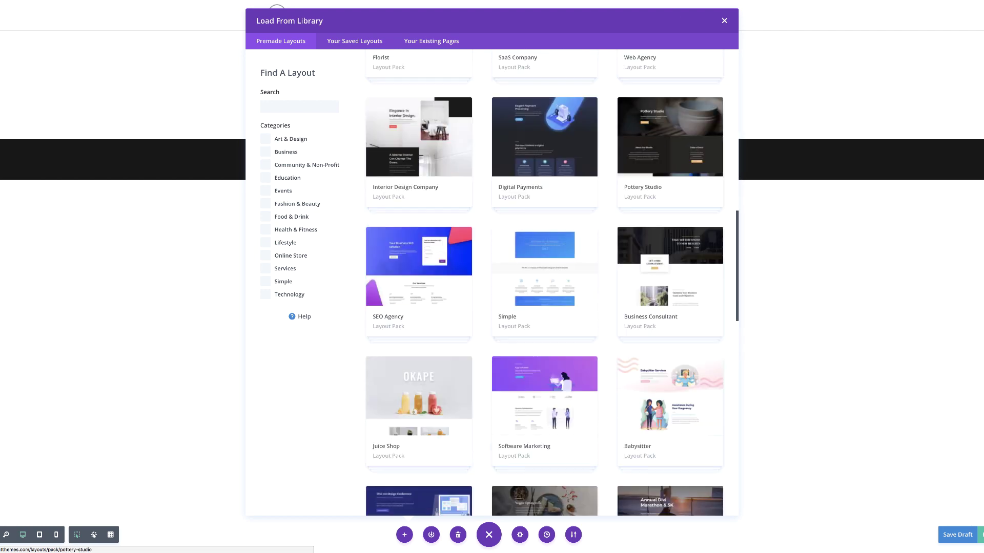
{"action": "left_click", "coordinate": [723, 22]}
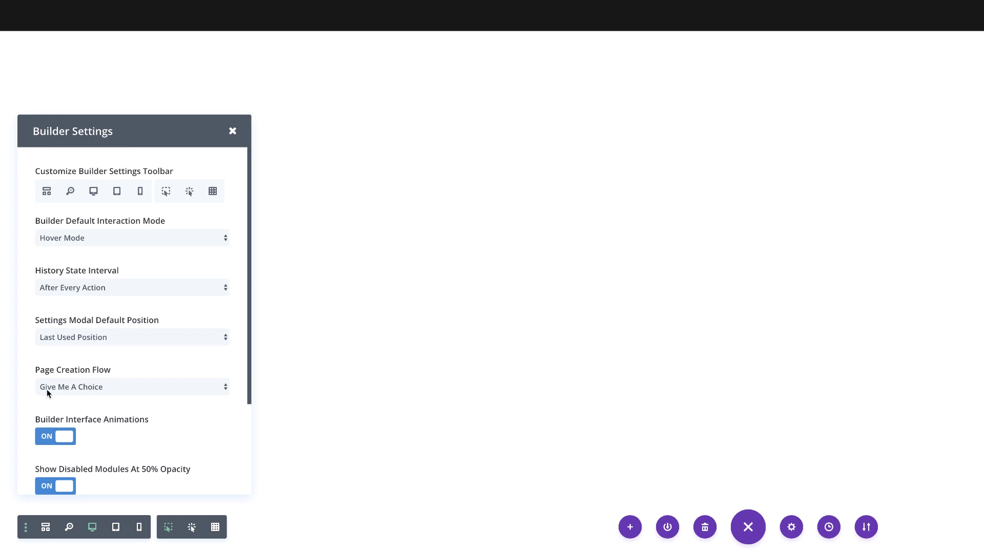
Show the Page Creation Flow options: Build From Scratch, Load Premade Layout, Clone Existing Page
{"action": "left_click", "coordinate": [222, 390]}
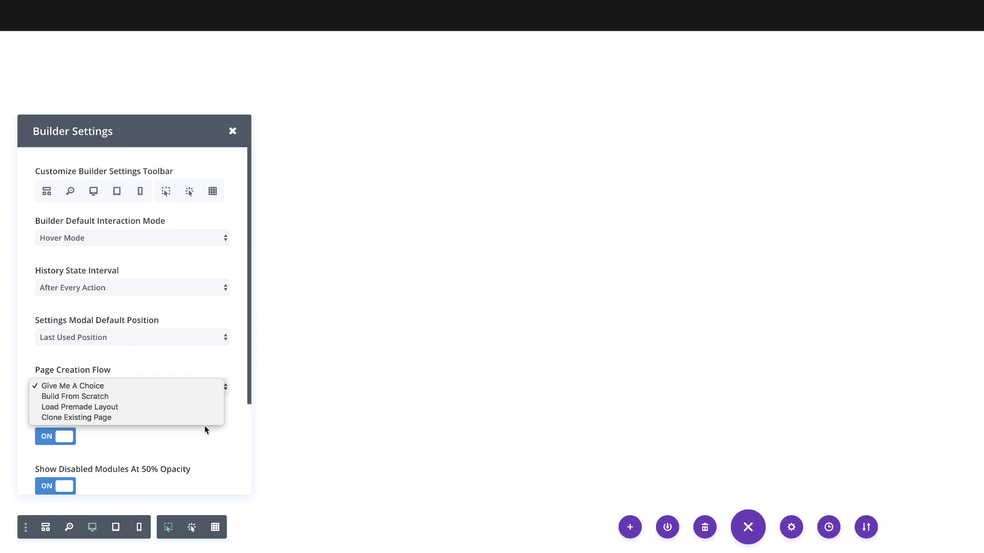
Leave Page Creation Flow at Give Me A Choice and scroll through the remaining Builder Settings
{"action": "left_click", "coordinate": [227, 450]}
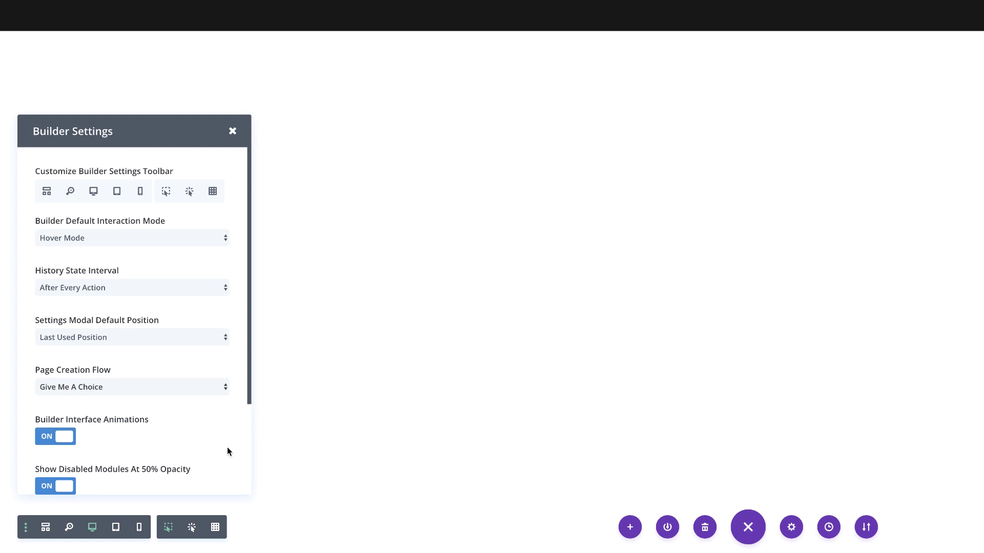
{"action": "scroll", "coordinate": [226, 447], "scroll_direction": "down", "scroll_amount": 3}
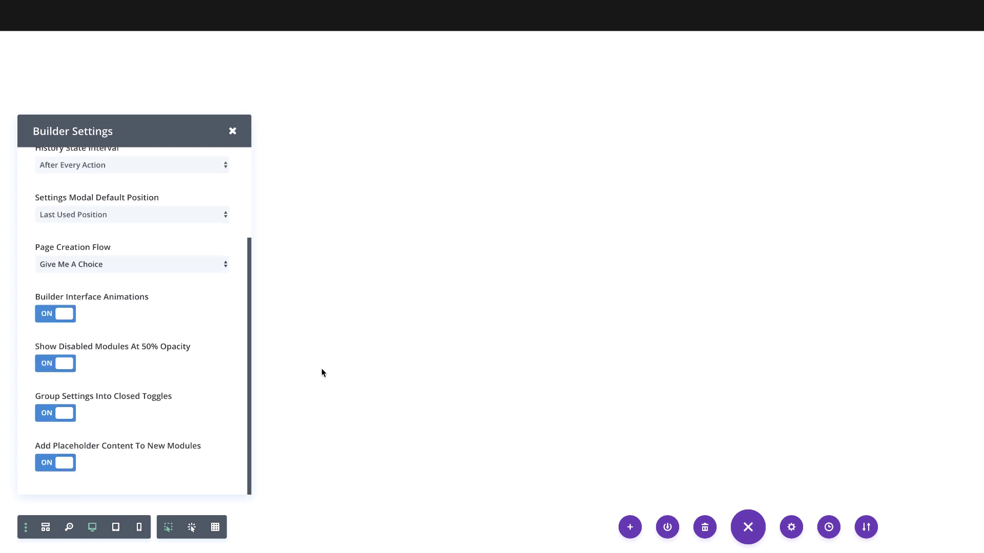